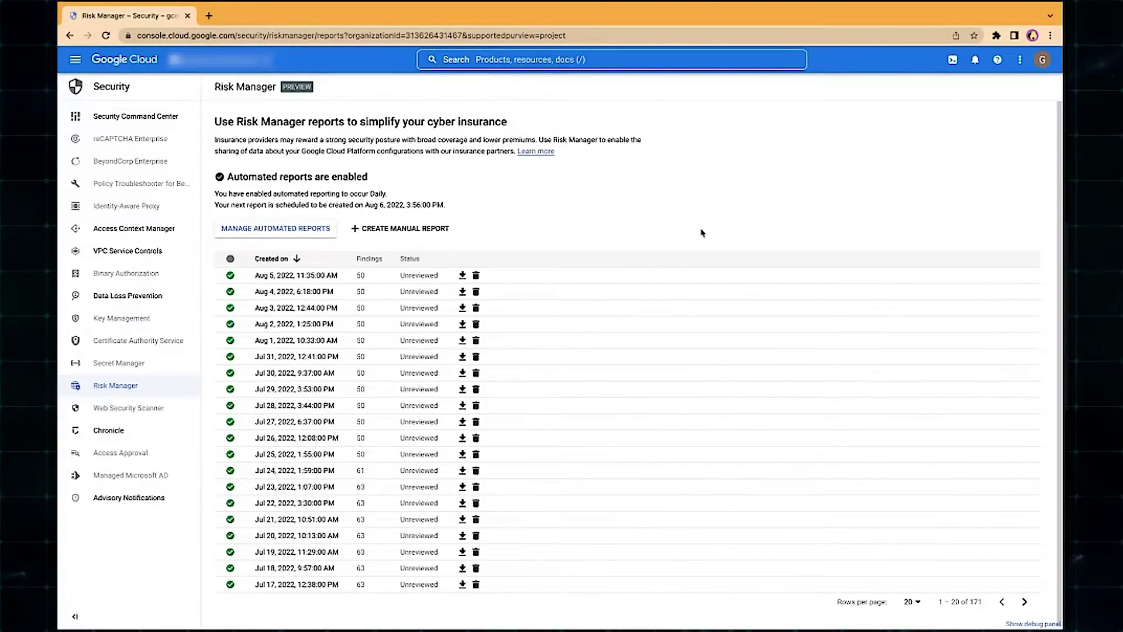
{"action": "left_click", "coordinate": [75, 60]}
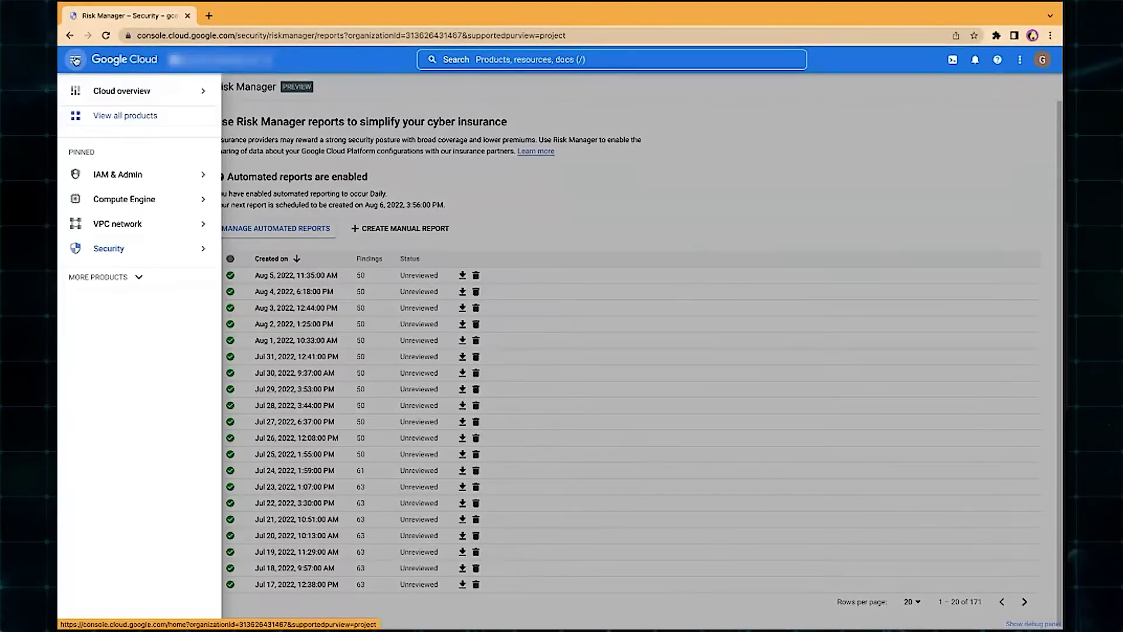
{"action": "left_click", "coordinate": [138, 277]}
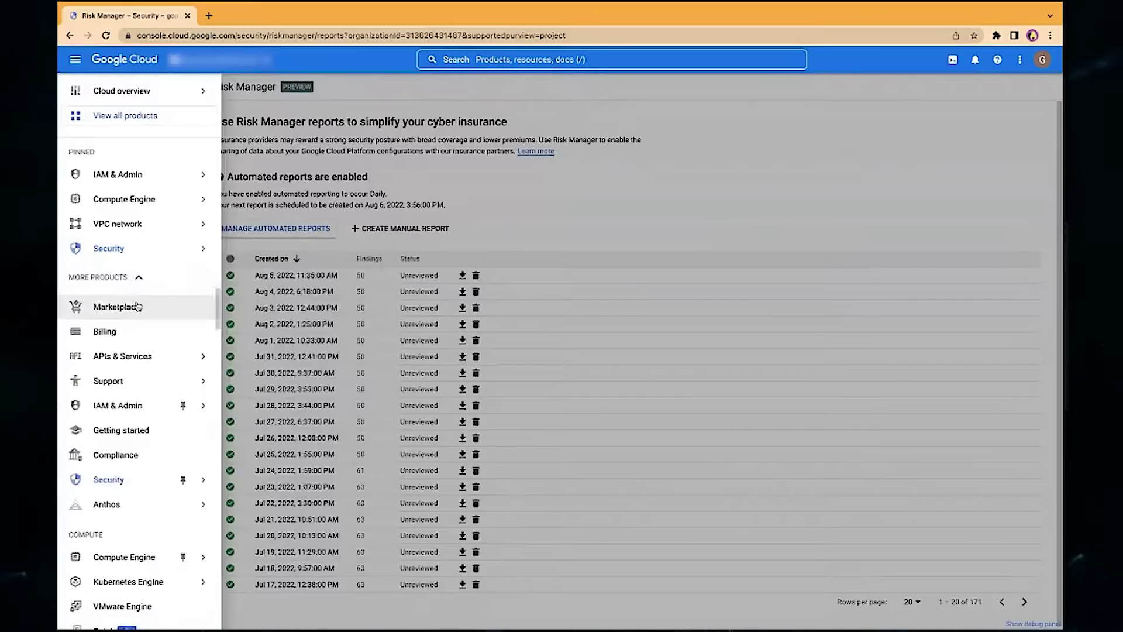
{"action": "scroll", "coordinate": [137, 306], "scroll_direction": "down", "scroll_amount": 2}
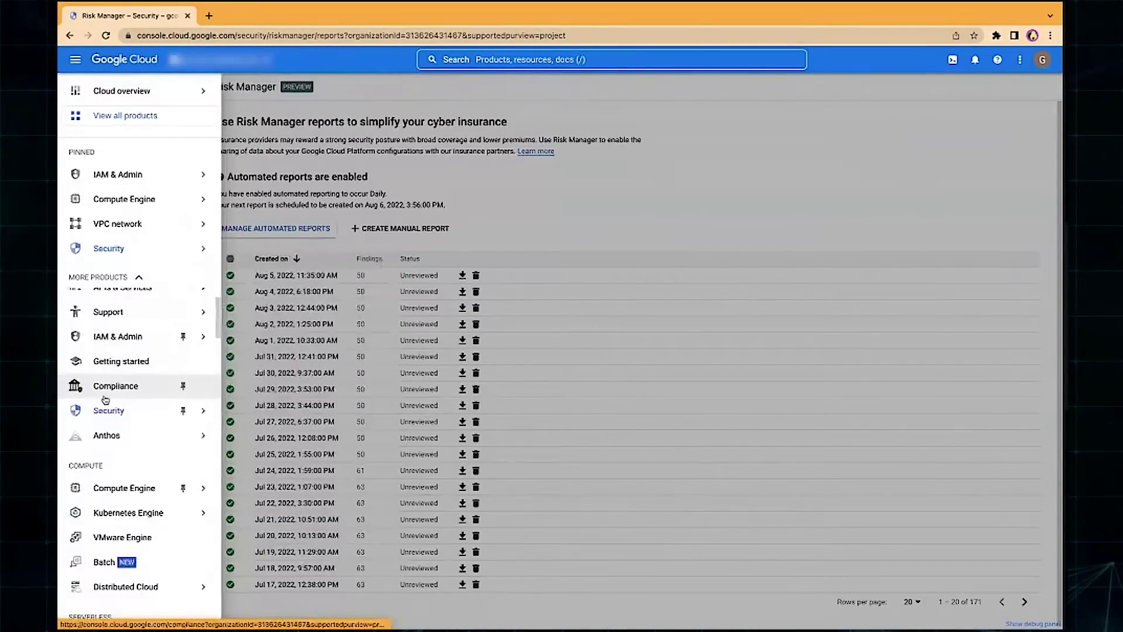
{"action": "mouse_move", "coordinate": [103, 410]}
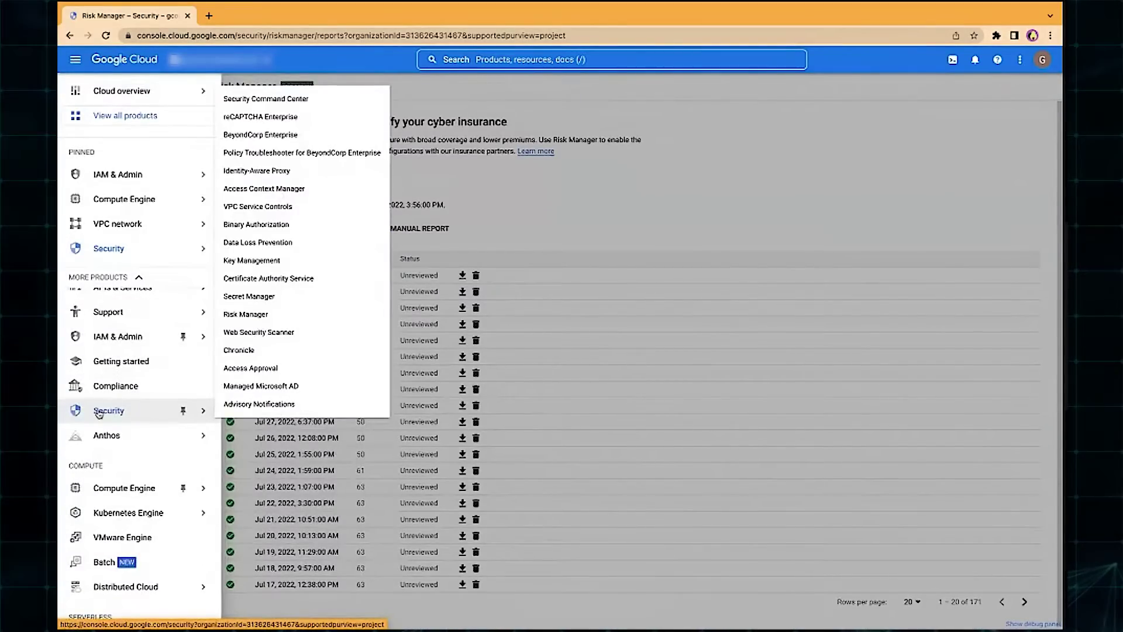
{"action": "left_click", "coordinate": [259, 317]}
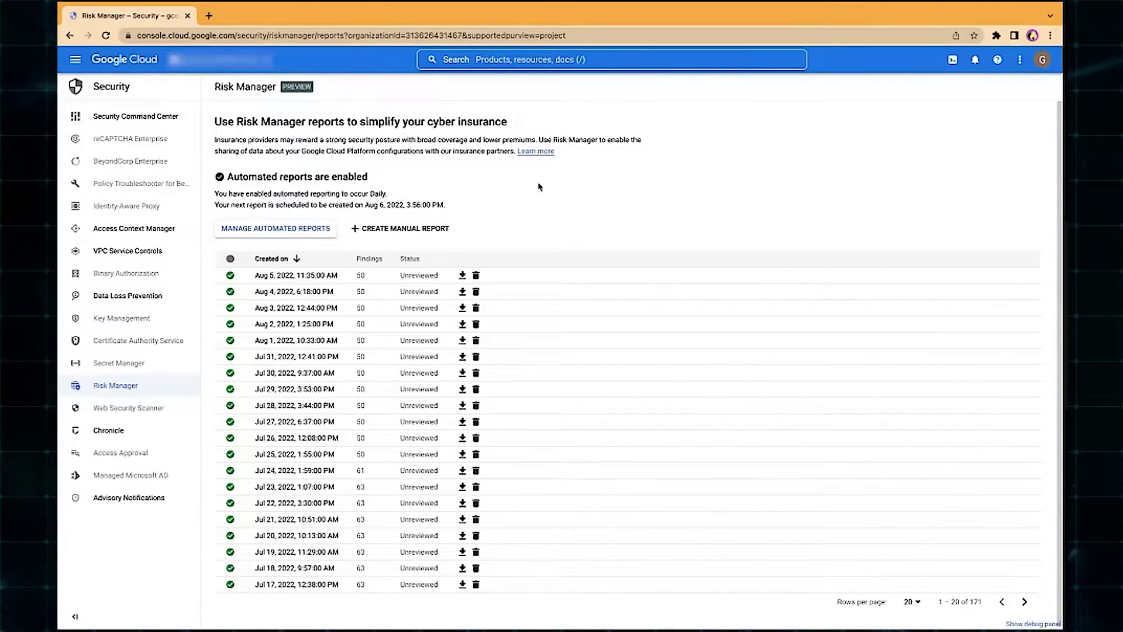
{"action": "left_click", "coordinate": [262, 233]}
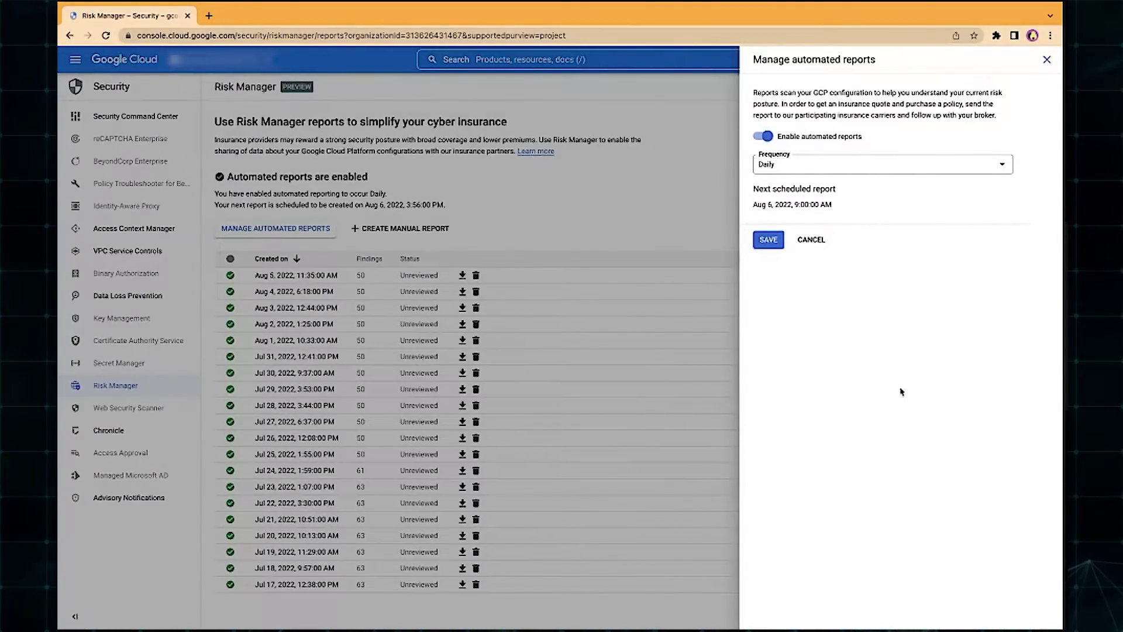
{"action": "left_click", "coordinate": [897, 164]}
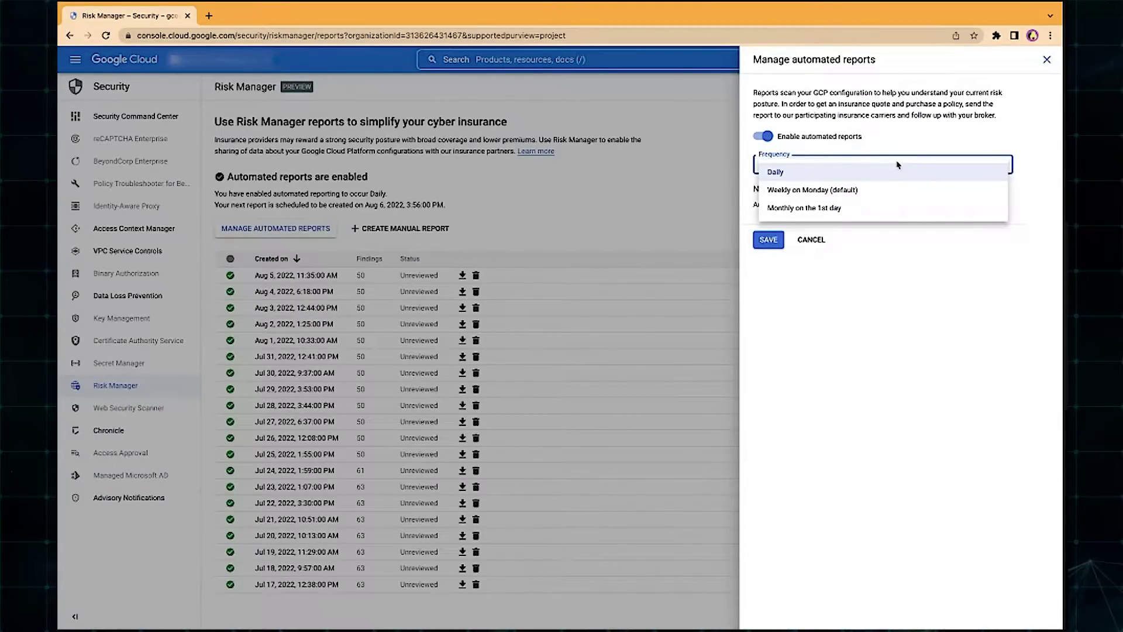
{"action": "left_click", "coordinate": [810, 240]}
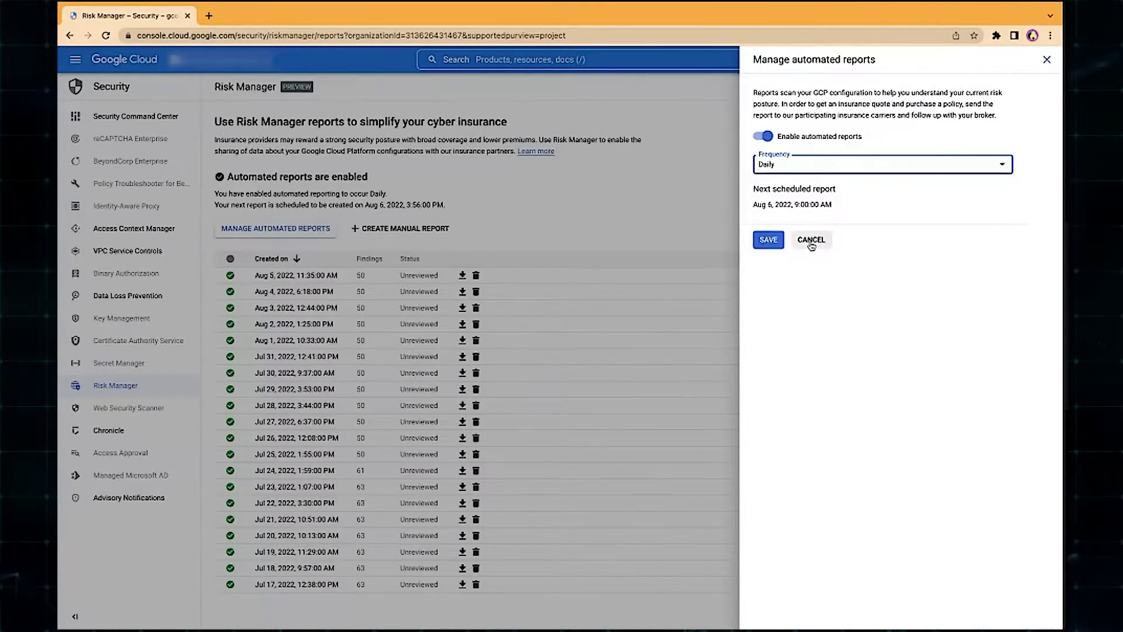
{"action": "left_click", "coordinate": [810, 240]}
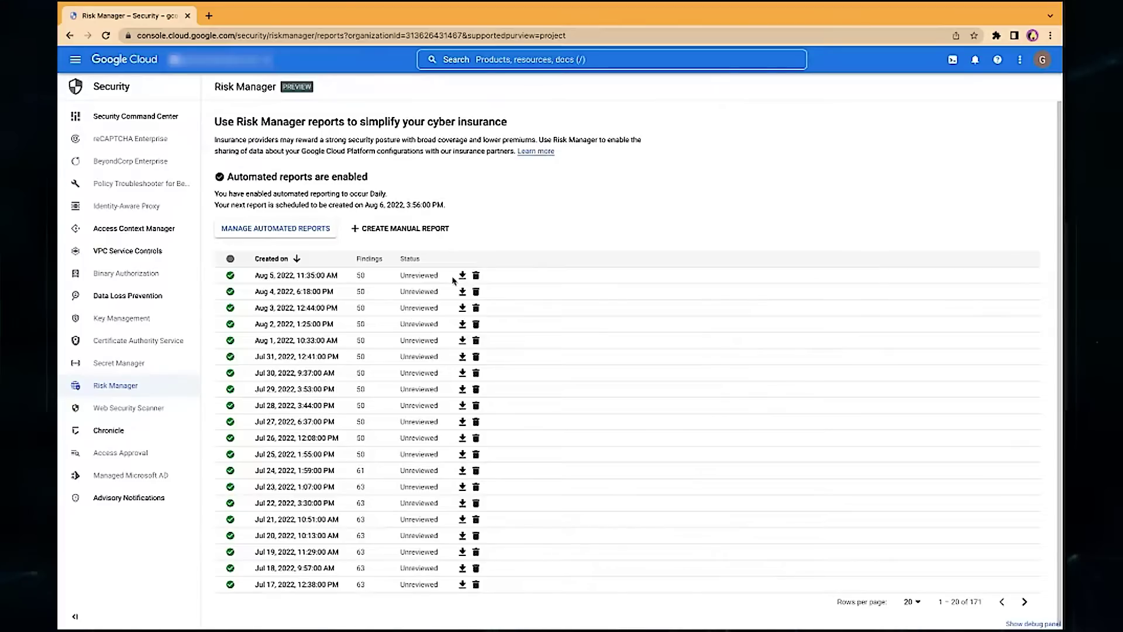
- Open the Aug 5, 2022, 11:35:00 AM report and clear its Findings > 0 filter
{"action": "left_click", "coordinate": [318, 276]}
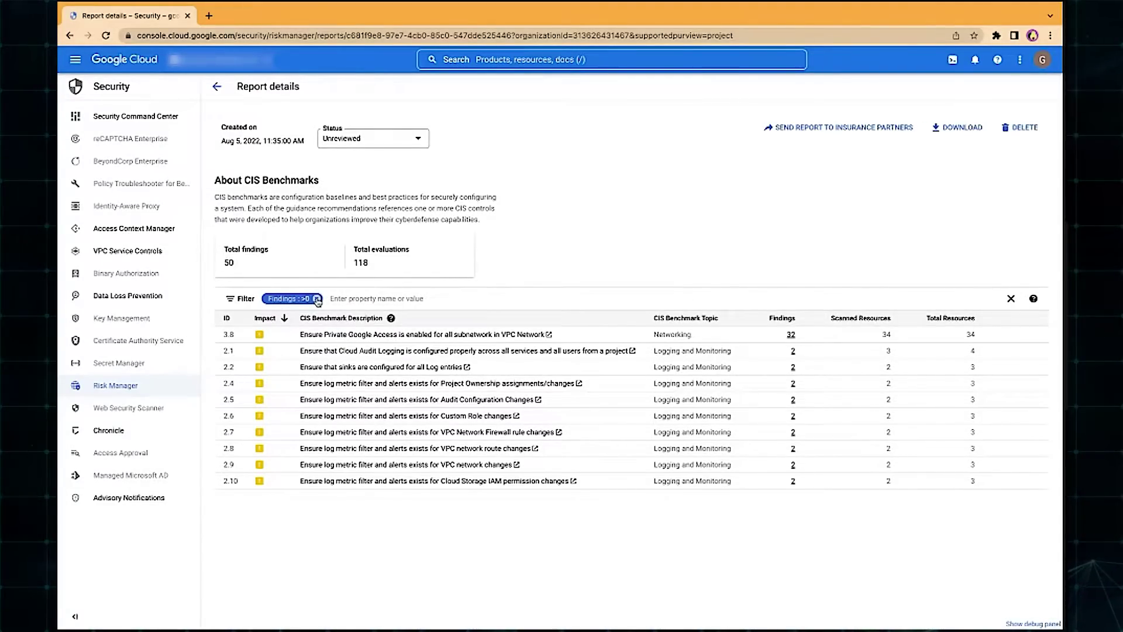
{"action": "left_click", "coordinate": [316, 299]}
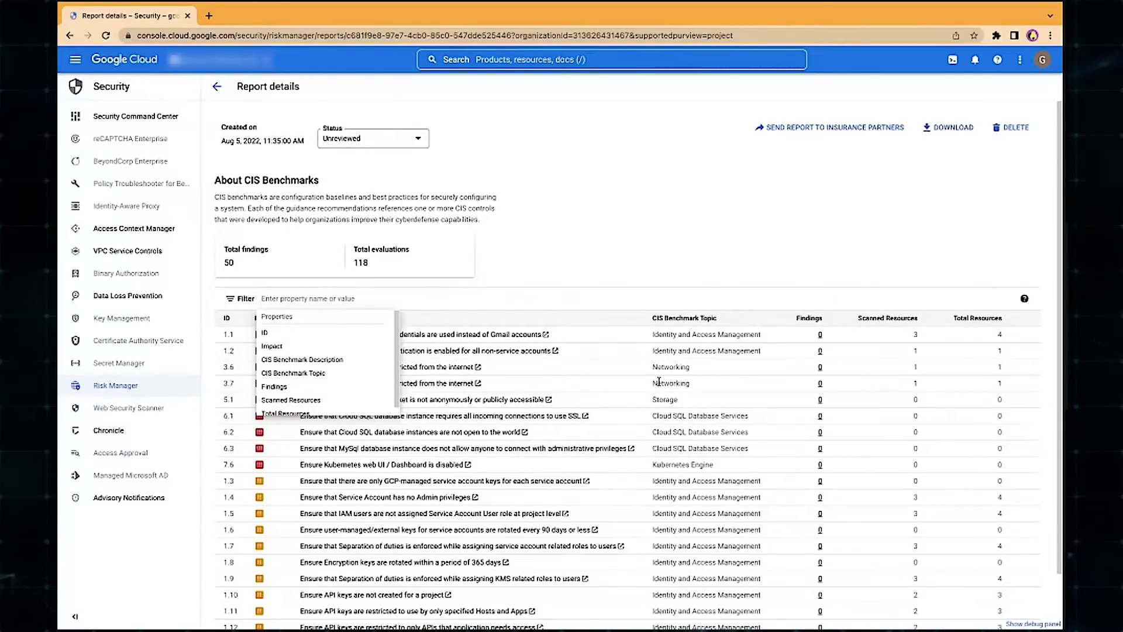
- Dismiss the filter suggestions and sort all 118 benchmarks by Findings, most first
{"action": "left_click", "coordinate": [591, 317]}
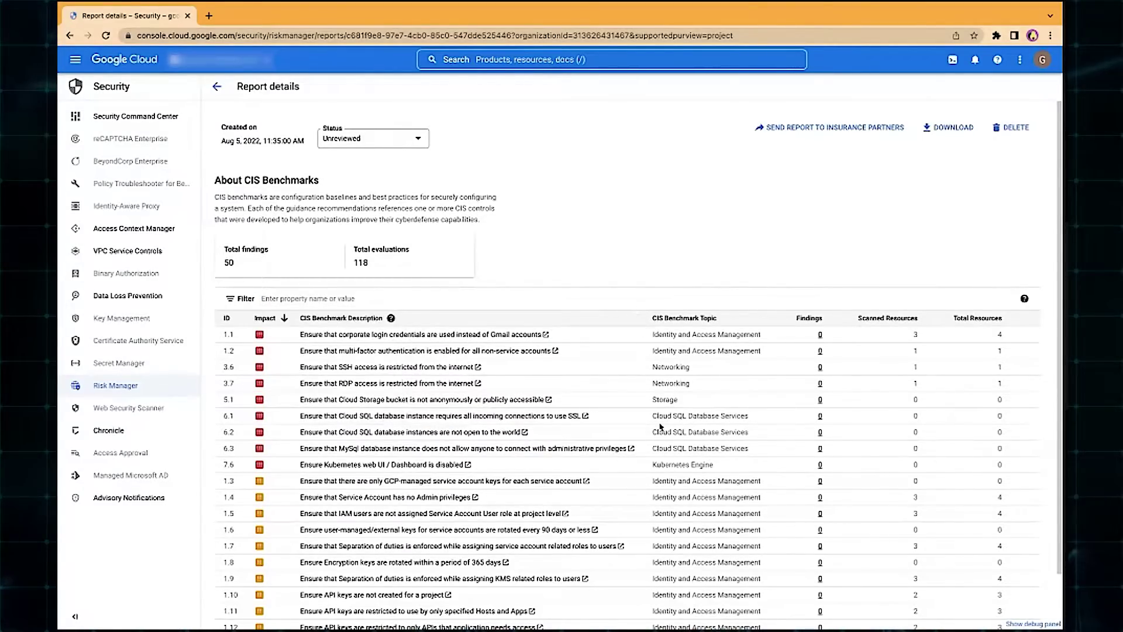
{"action": "left_click", "coordinate": [808, 319]}
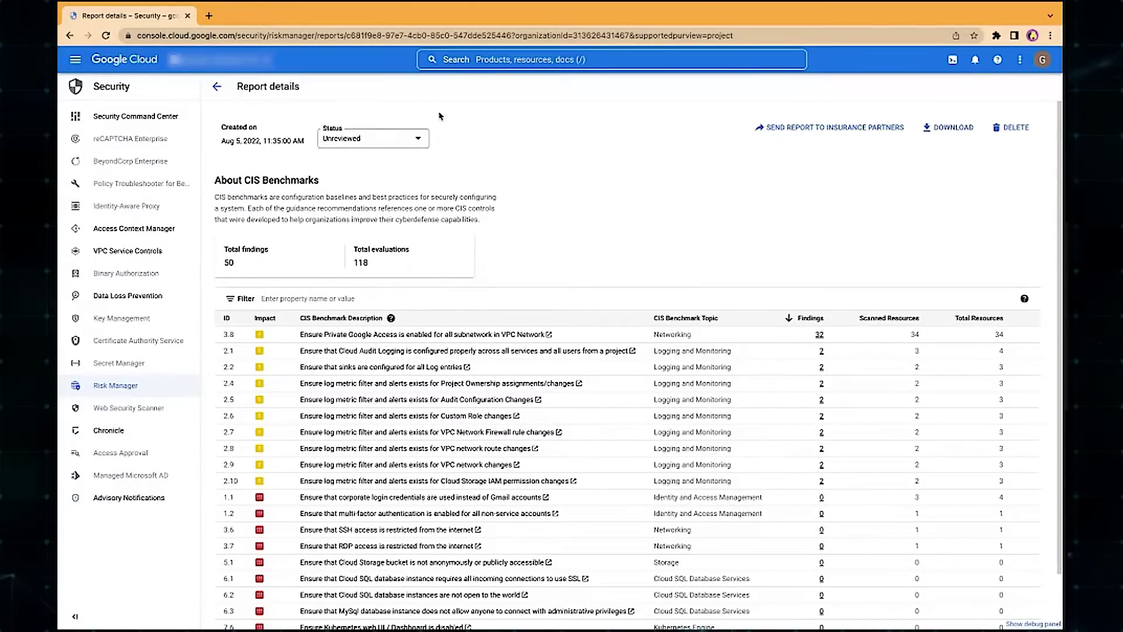
{"action": "left_click", "coordinate": [387, 143]}
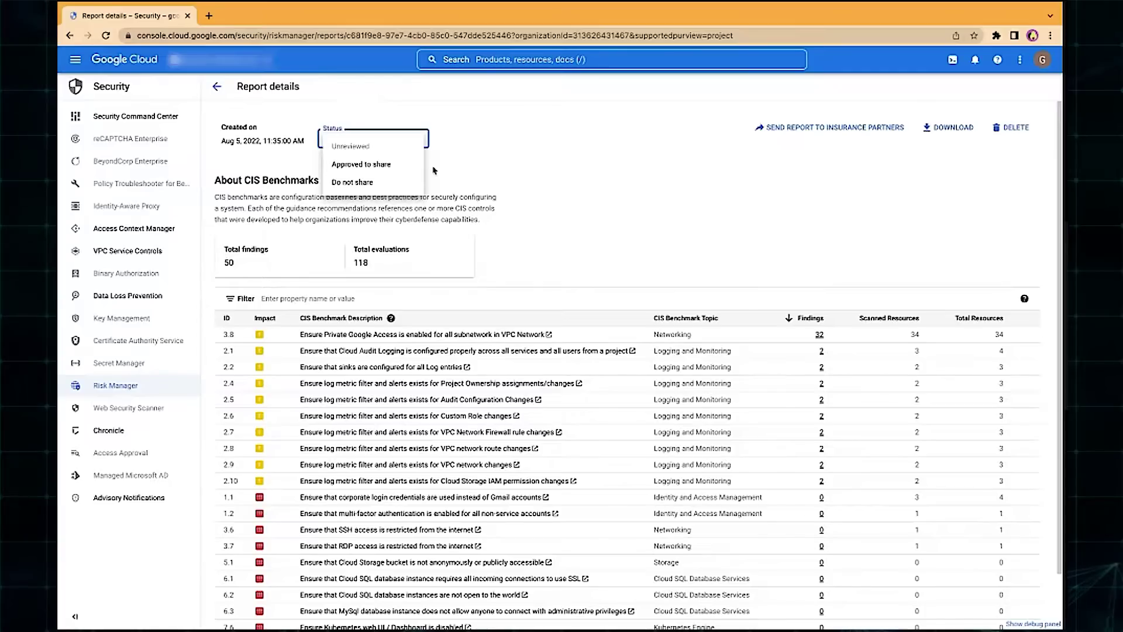
{"action": "left_click", "coordinate": [465, 169]}
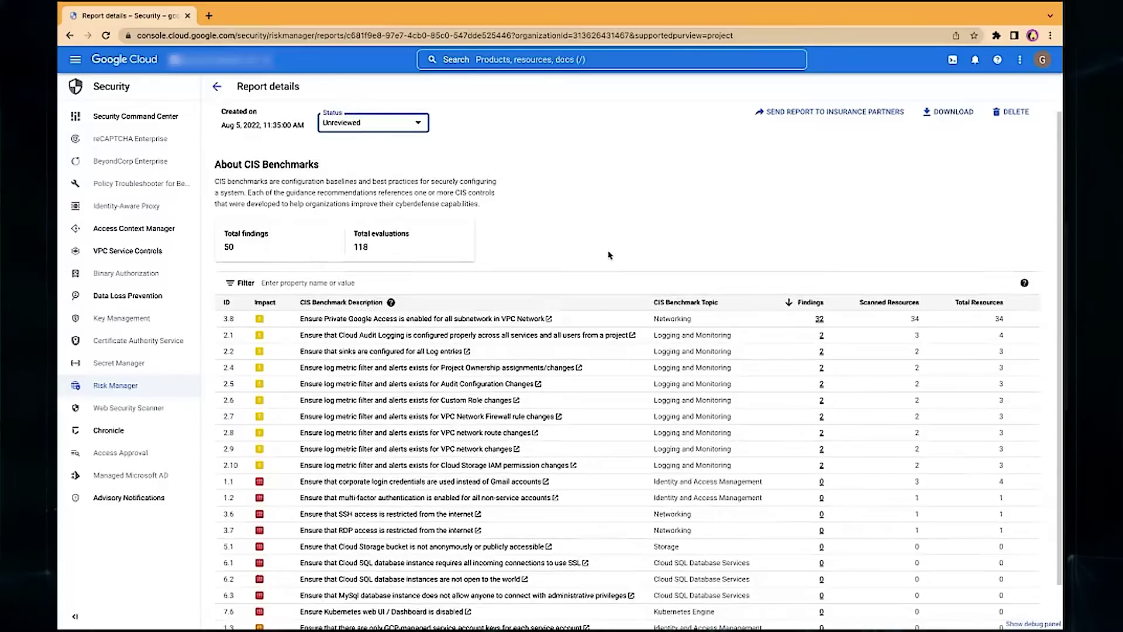
{"action": "scroll", "coordinate": [609, 252], "scroll_direction": "down", "scroll_amount": 1}
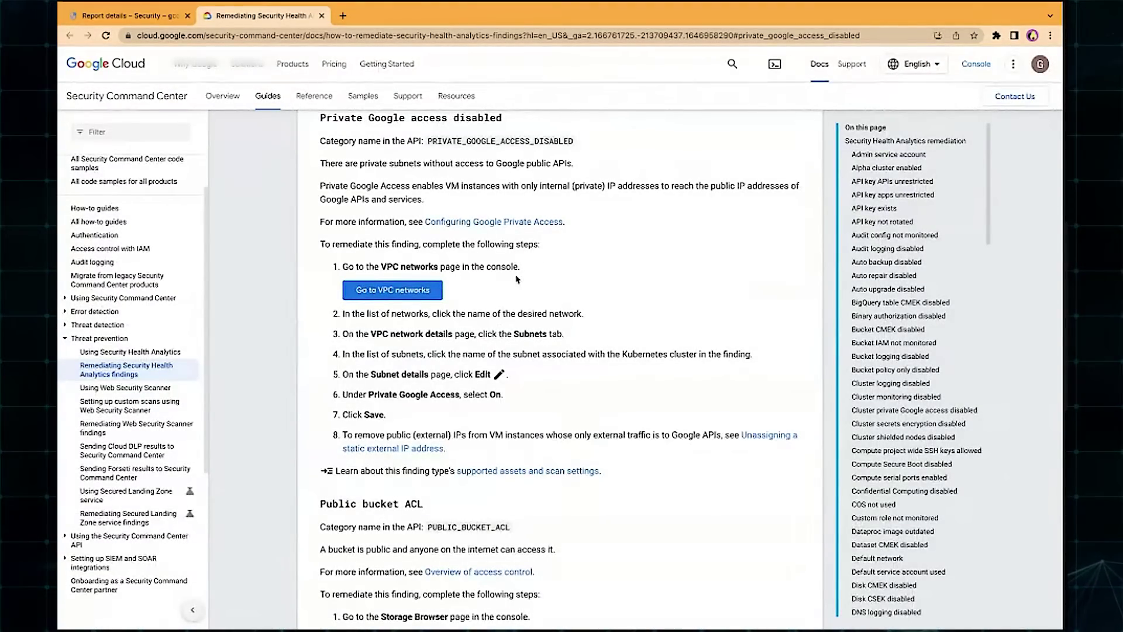
- Select the line 'To remediate this finding, complete the following steps:'
{"action": "left_click_drag", "start_coordinate": [319, 244], "coordinate": [547, 249]}
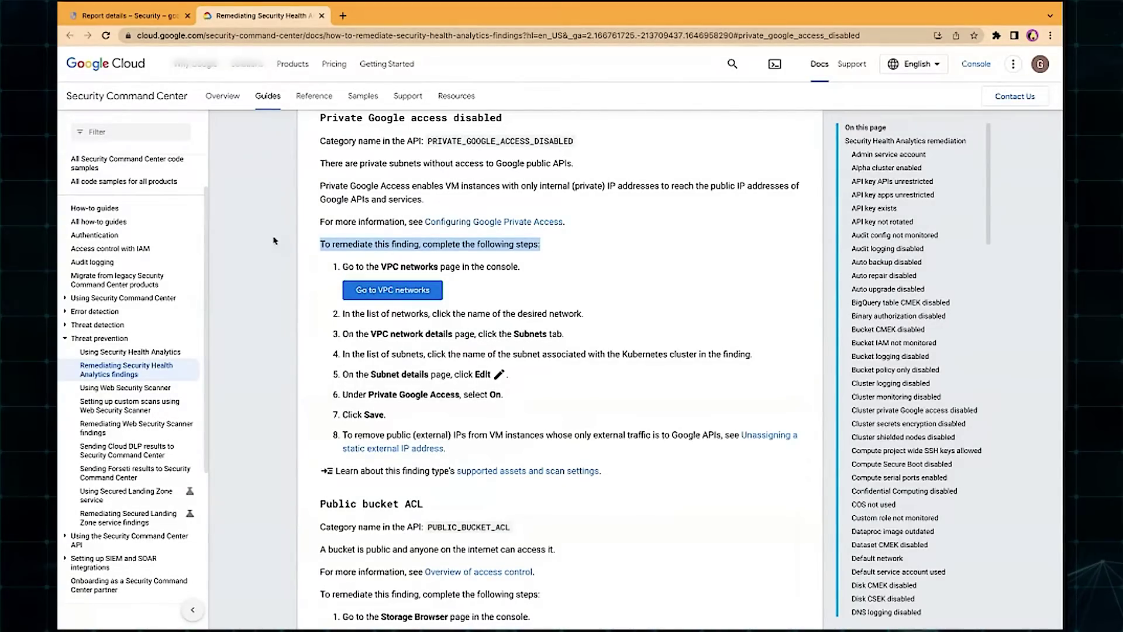
- Return to the Aug 5 CIS Benchmarks report details and dismiss the filter suggestions
{"action": "left_click", "coordinate": [162, 18]}
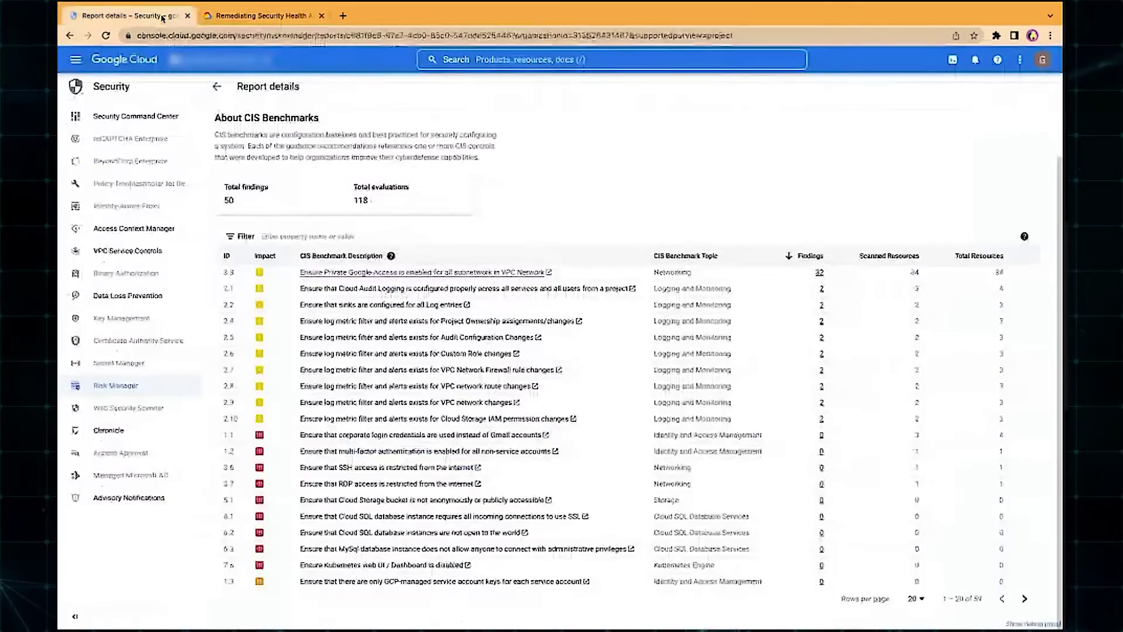
{"action": "left_click", "coordinate": [706, 239]}
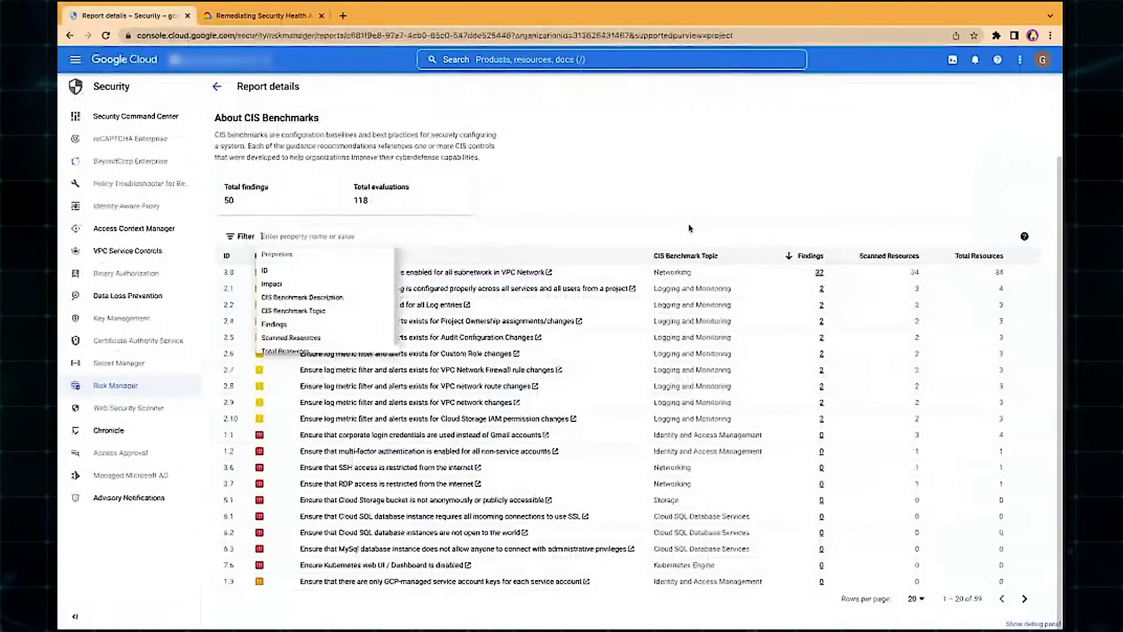
{"action": "key", "text": "Escape"}
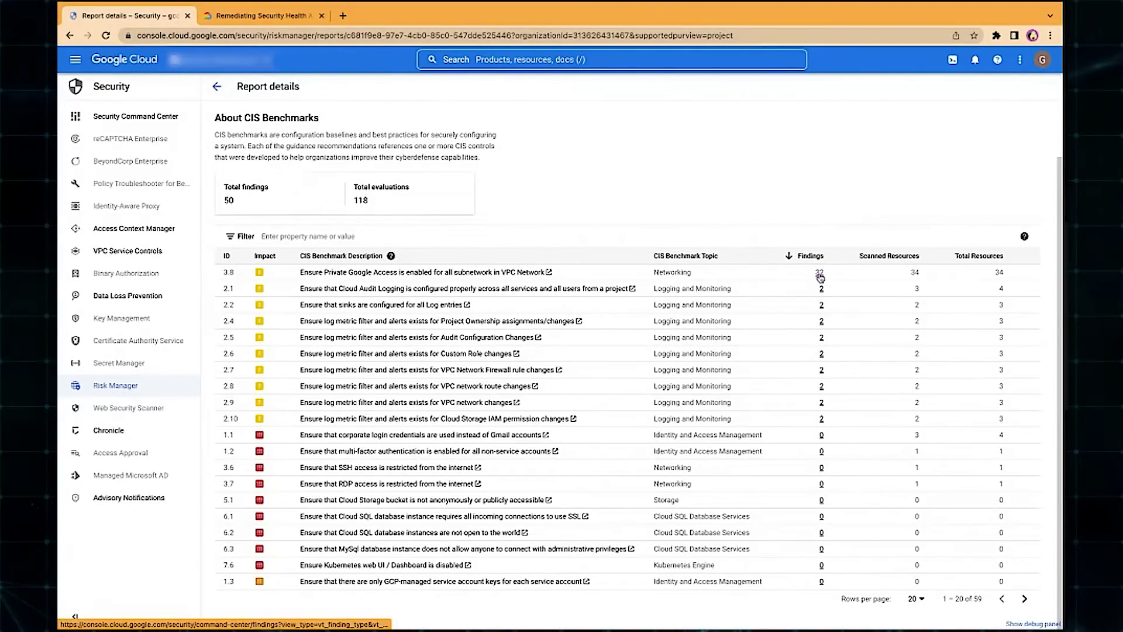
- Review the first of benchmark 3.8's 32 Private google access disabled findings, then return to Risk Manager
{"action": "left_click", "coordinate": [820, 274]}
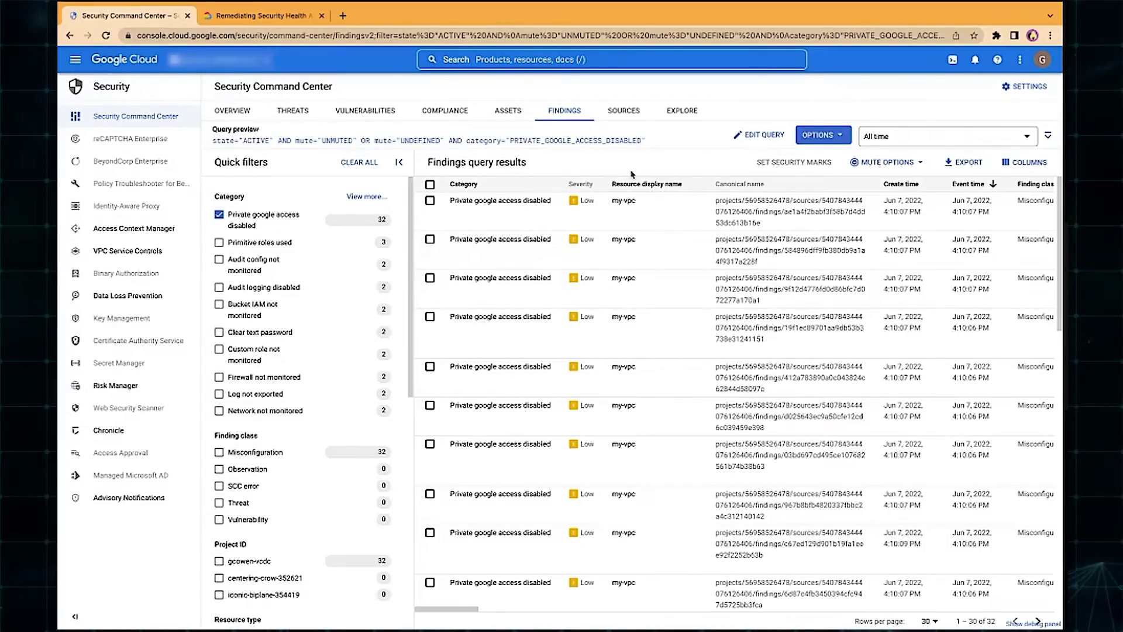
{"action": "left_click", "coordinate": [525, 206]}
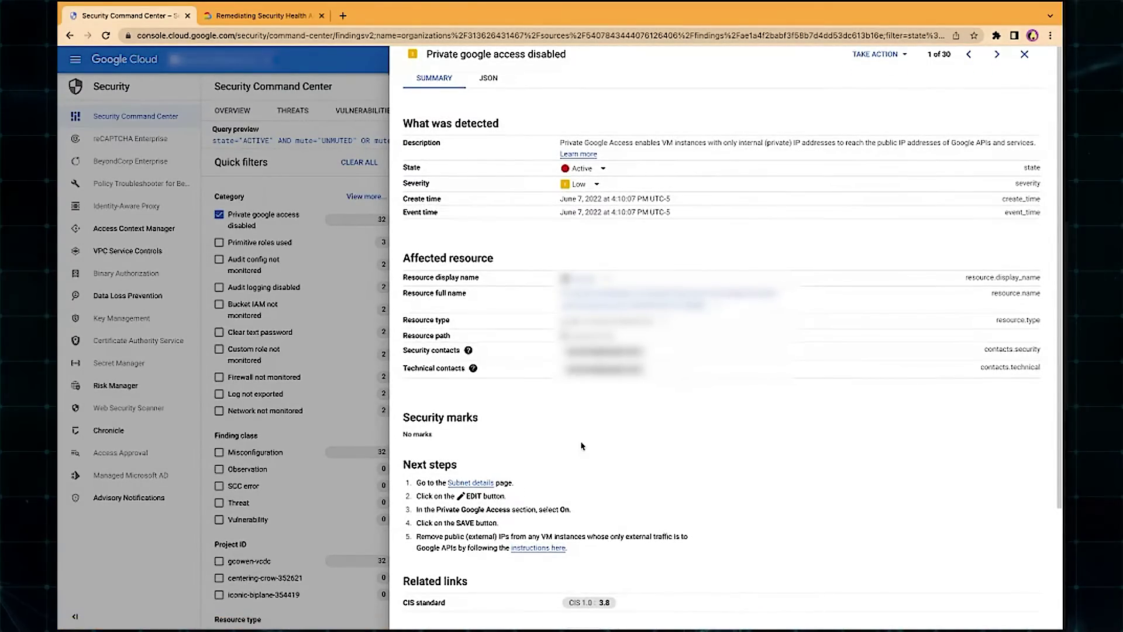
{"action": "scroll", "coordinate": [538, 415], "scroll_direction": "down", "scroll_amount": 3}
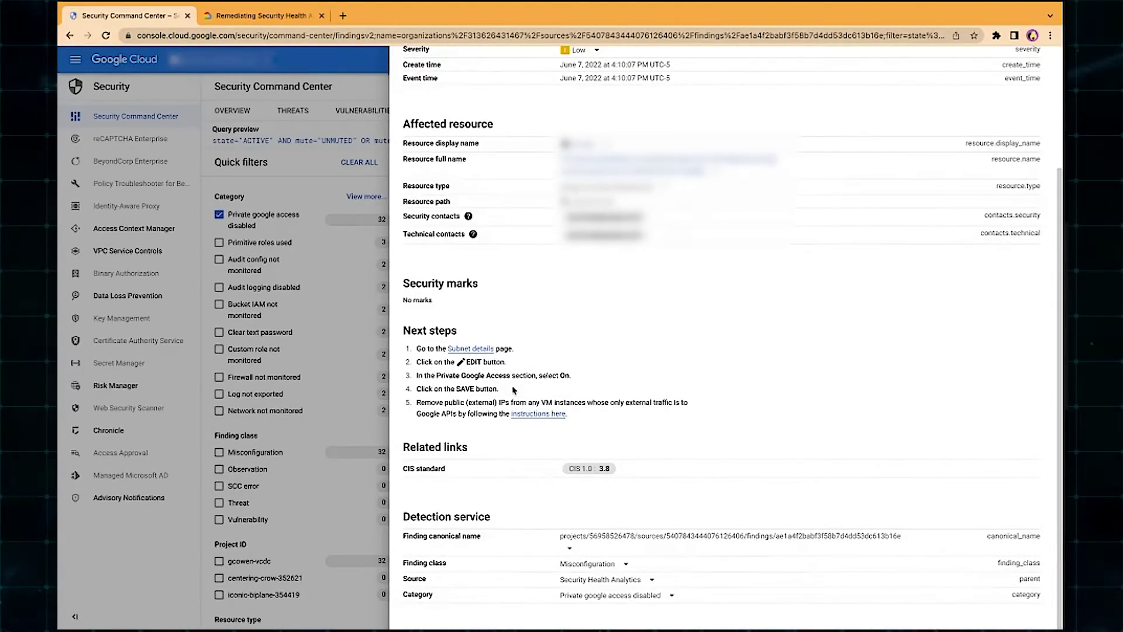
{"action": "left_click", "coordinate": [361, 314]}
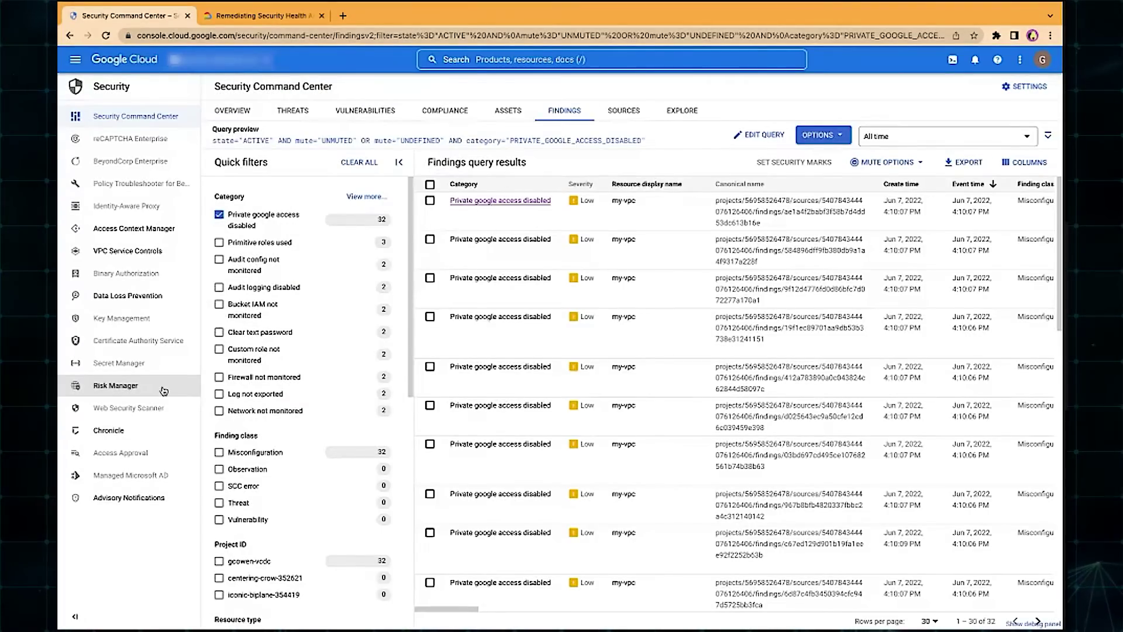
{"action": "left_click", "coordinate": [149, 389]}
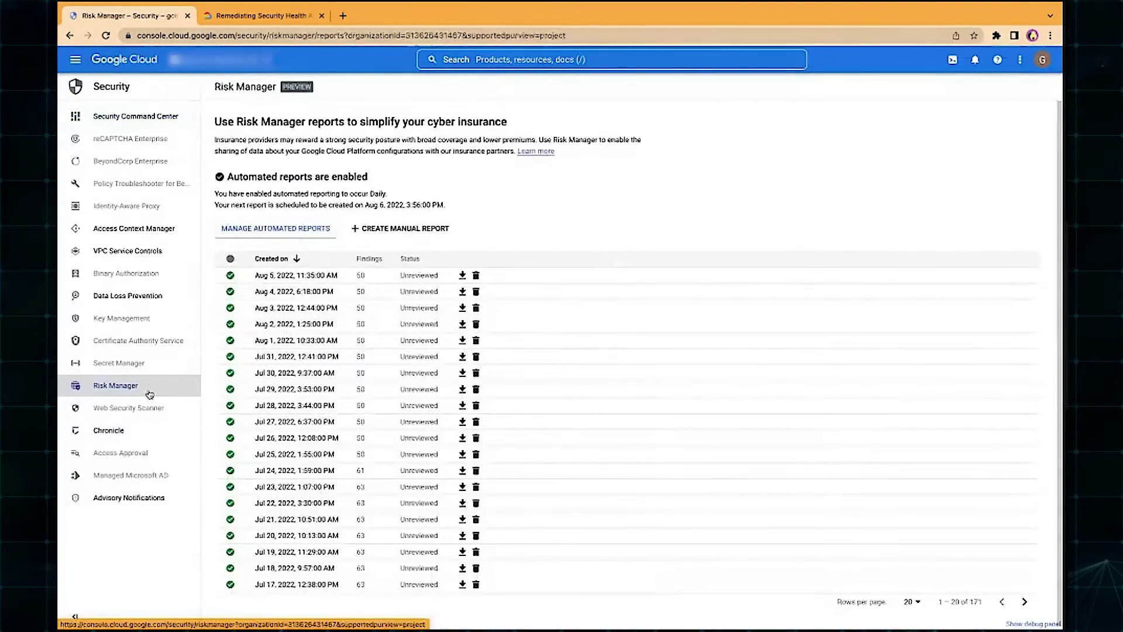
- Set the Aug 5, 2022 report's status to Approved to share and begin sending it
{"action": "left_click", "coordinate": [279, 279]}
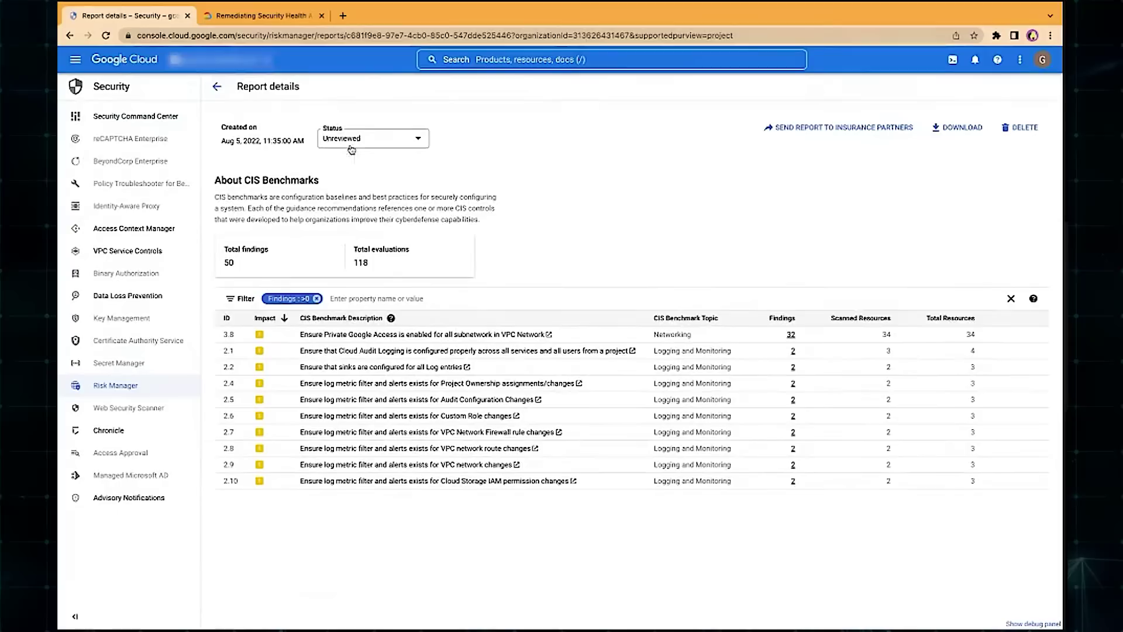
{"action": "left_click", "coordinate": [352, 145]}
{"action": "left_click", "coordinate": [360, 164]}
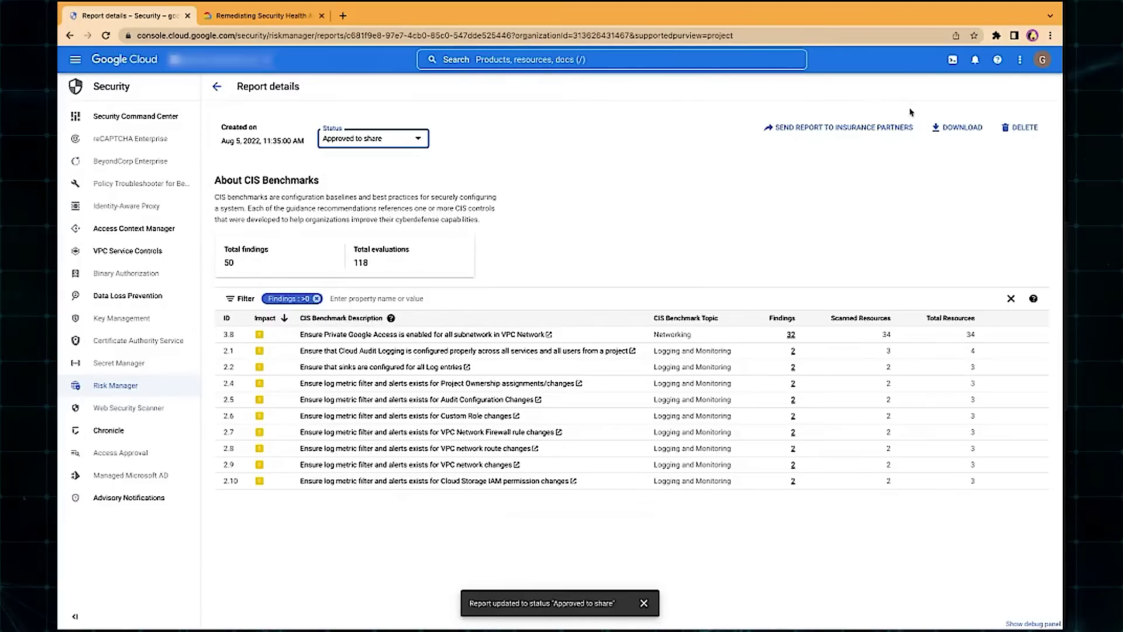
{"action": "left_click", "coordinate": [890, 126]}
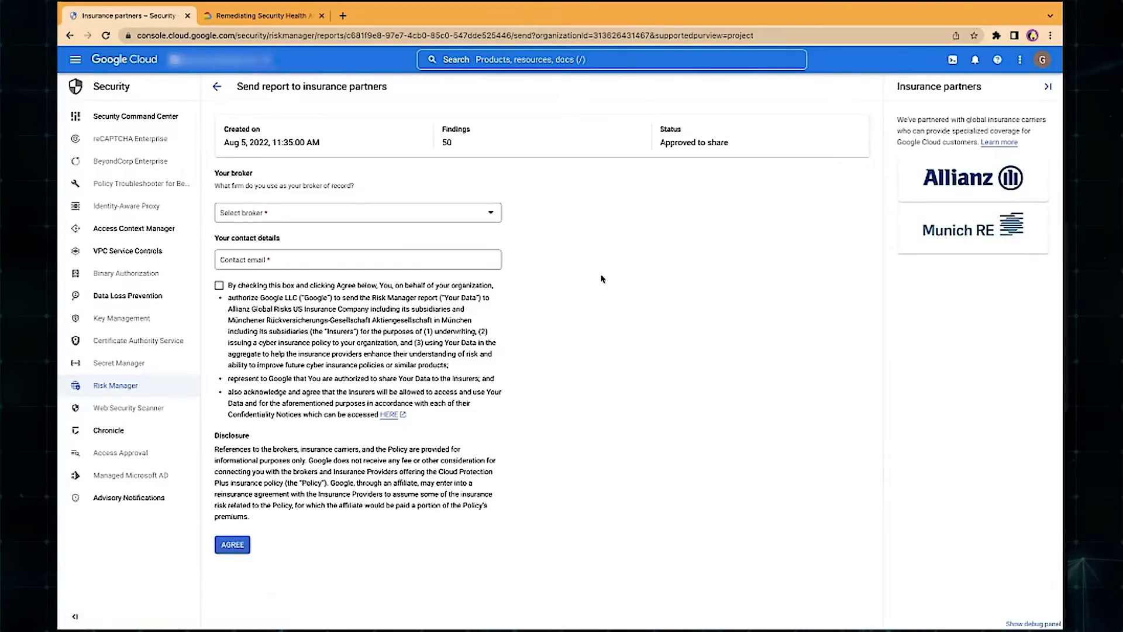
- Browse the broker list without choosing, then accept the data-sharing consent terms
{"action": "left_click", "coordinate": [358, 213]}
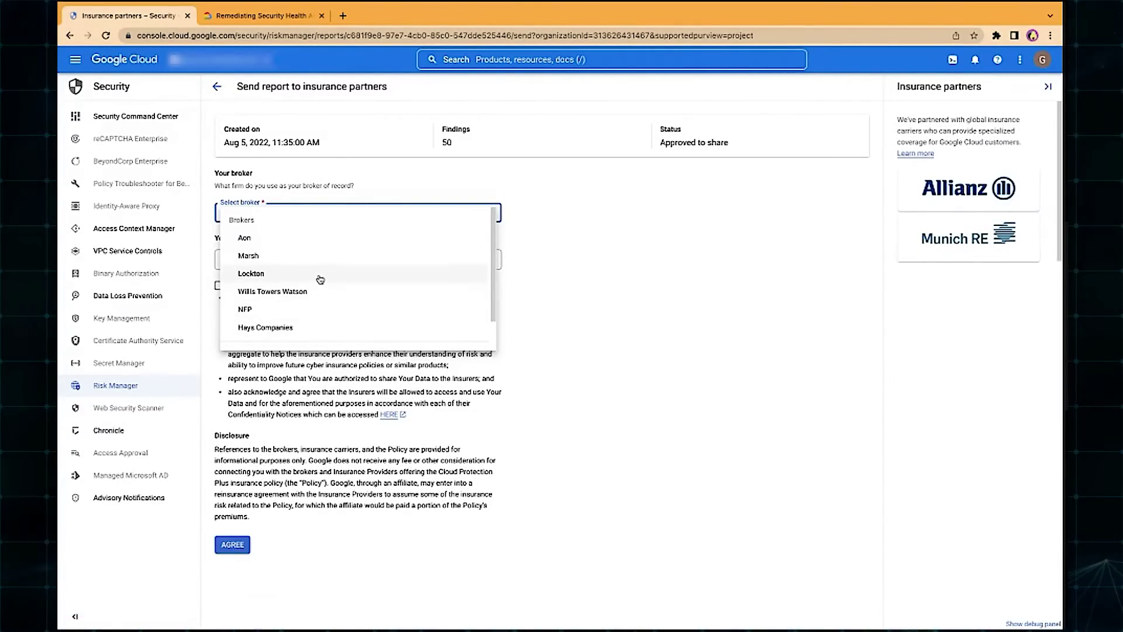
{"action": "scroll", "coordinate": [320, 279], "scroll_direction": "down", "scroll_amount": 1}
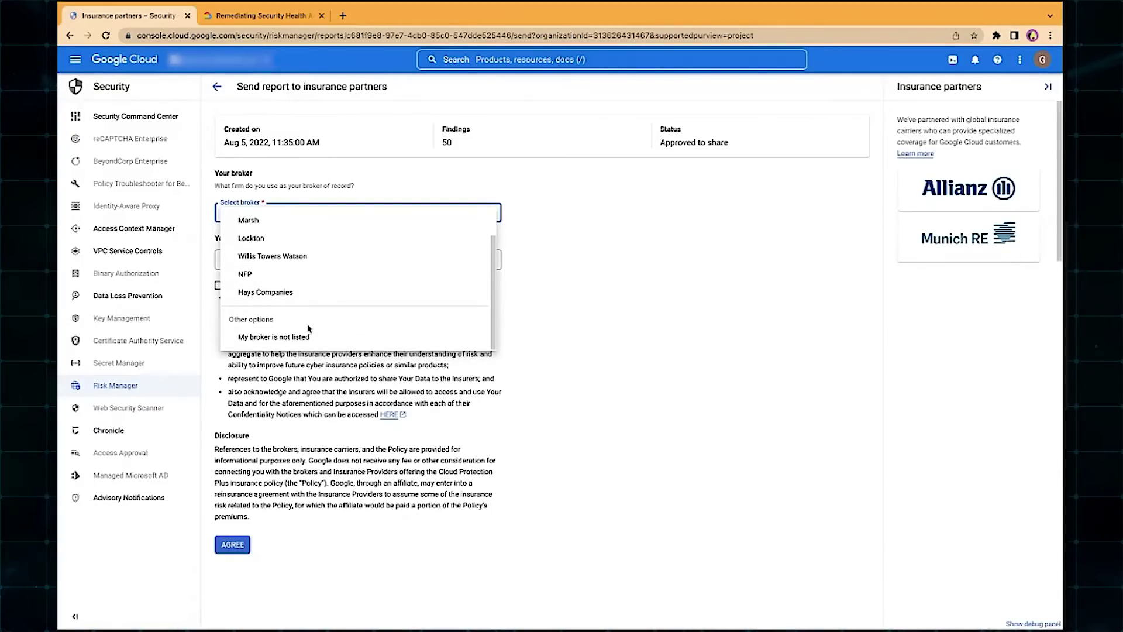
{"action": "scroll", "coordinate": [309, 329], "scroll_direction": "up", "scroll_amount": 1}
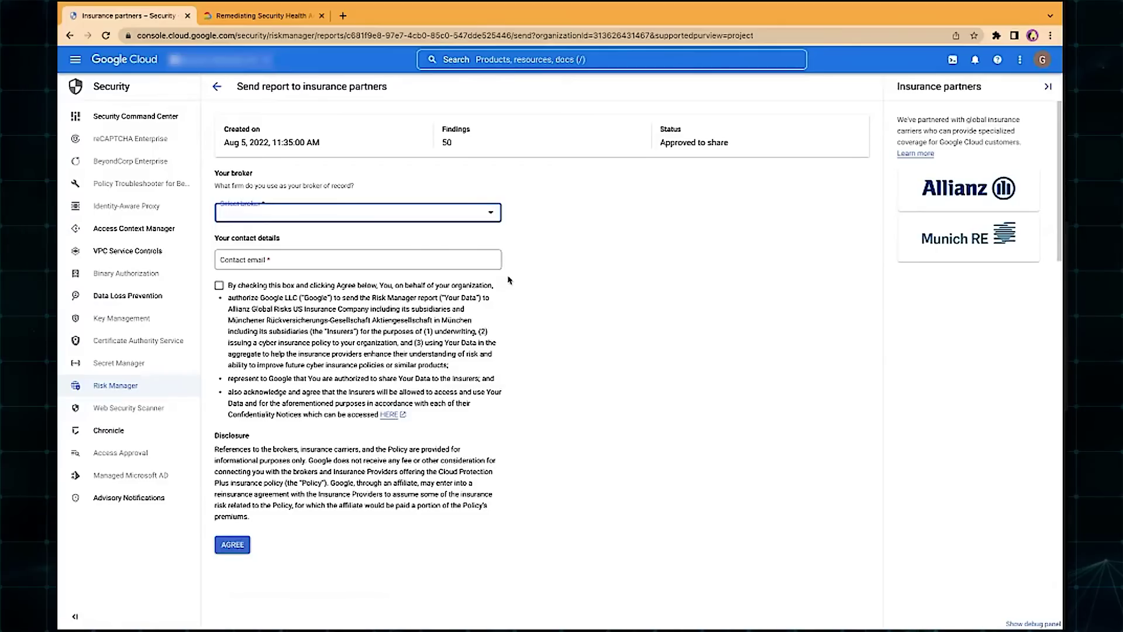
{"action": "left_click", "coordinate": [509, 280]}
{"action": "left_click", "coordinate": [489, 261]}
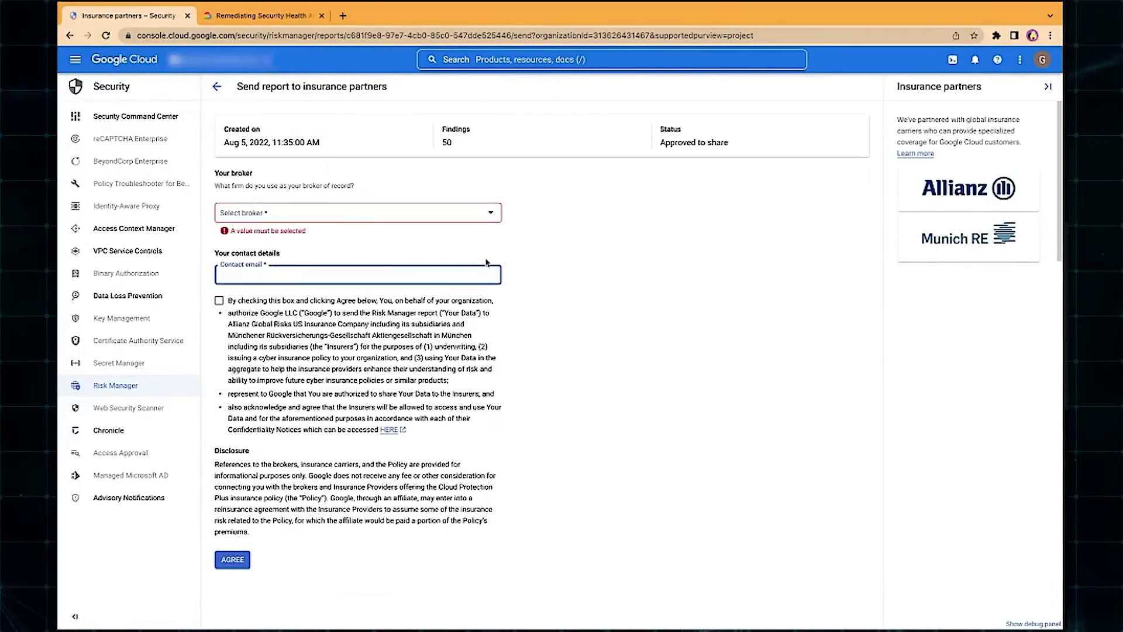
{"action": "left_click", "coordinate": [218, 300]}
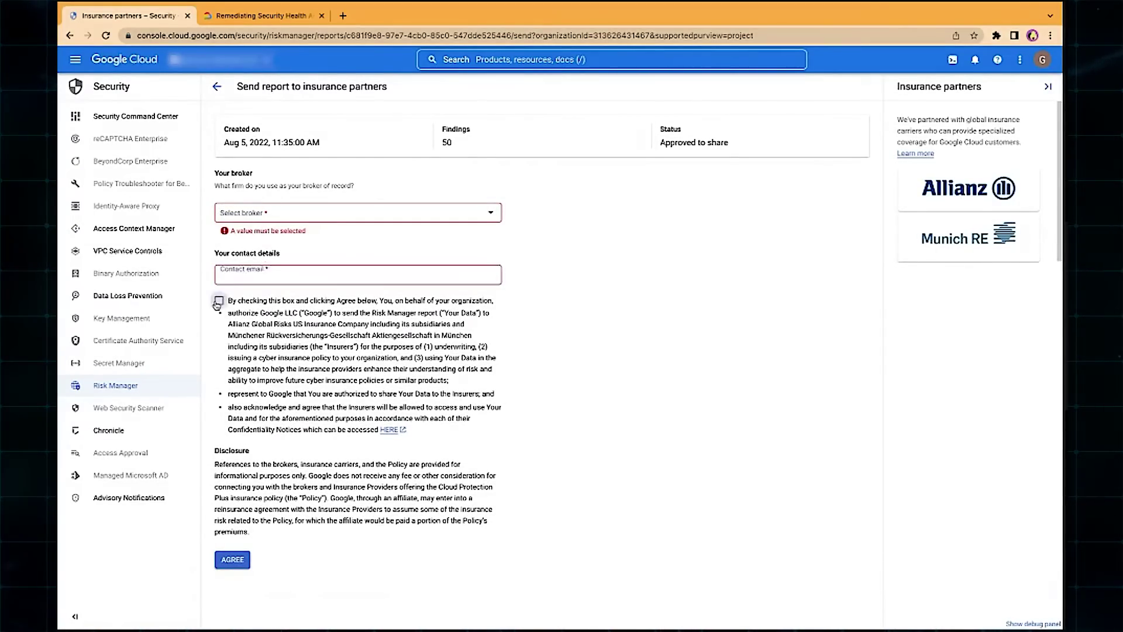
- Choose Aon as broker, fill the contact email from a saved suggestion, and agree to send
{"action": "left_click", "coordinate": [266, 218]}
{"action": "left_click", "coordinate": [256, 238]}
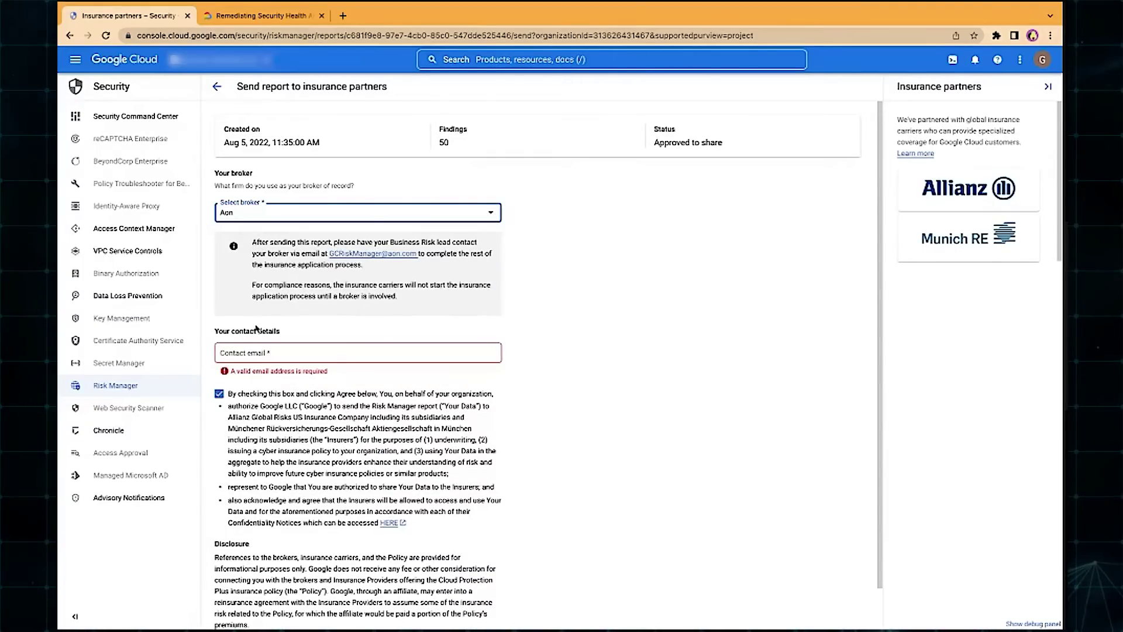
{"action": "left_click", "coordinate": [257, 352]}
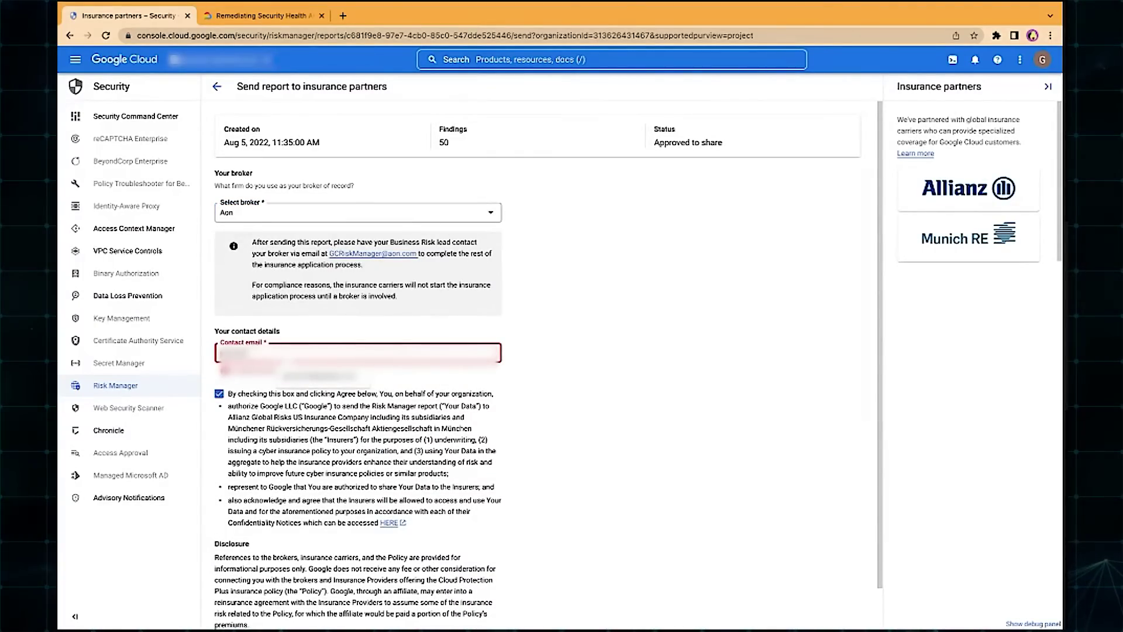
{"action": "left_click", "coordinate": [318, 375]}
{"action": "scroll", "coordinate": [269, 514], "scroll_direction": "down", "scroll_amount": 1}
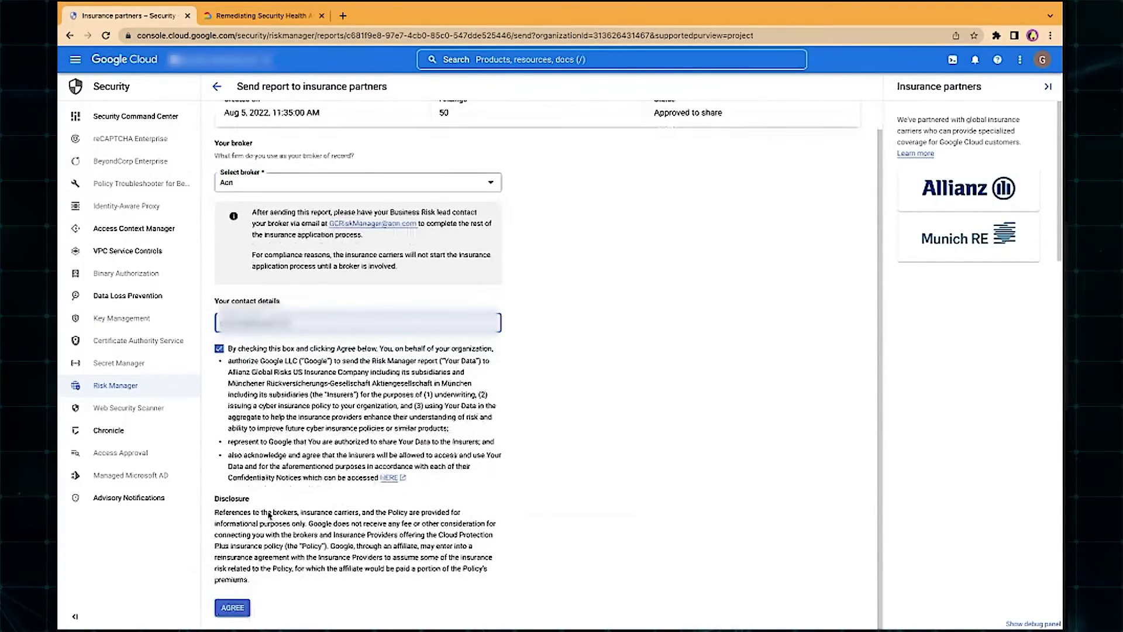
{"action": "left_click", "coordinate": [232, 607]}
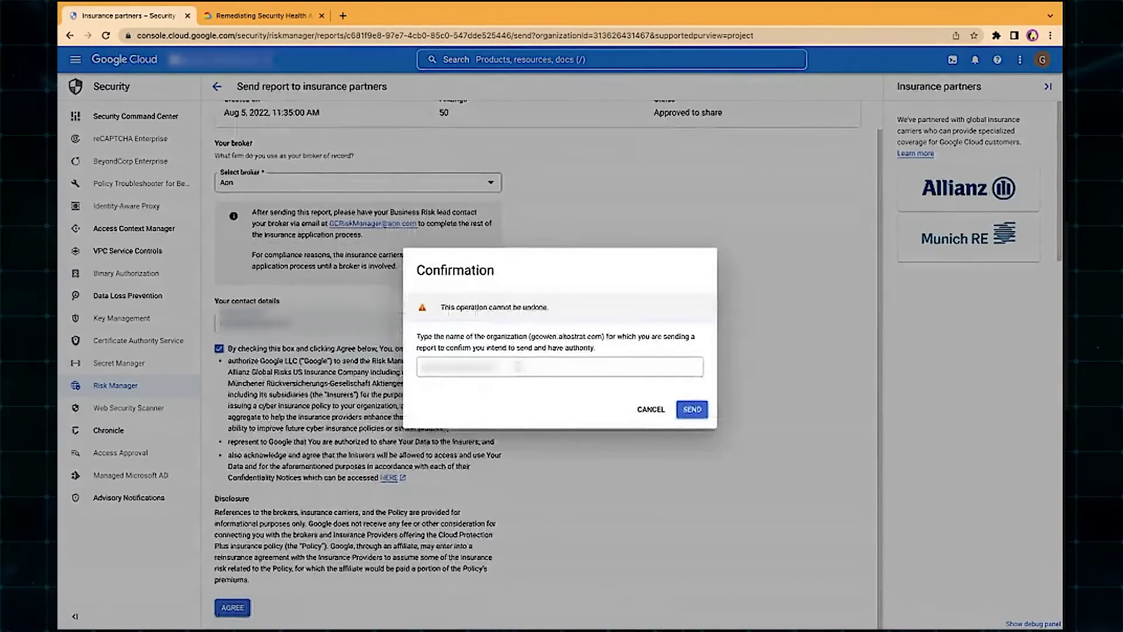
{"action": "left_click", "coordinate": [518, 366]}
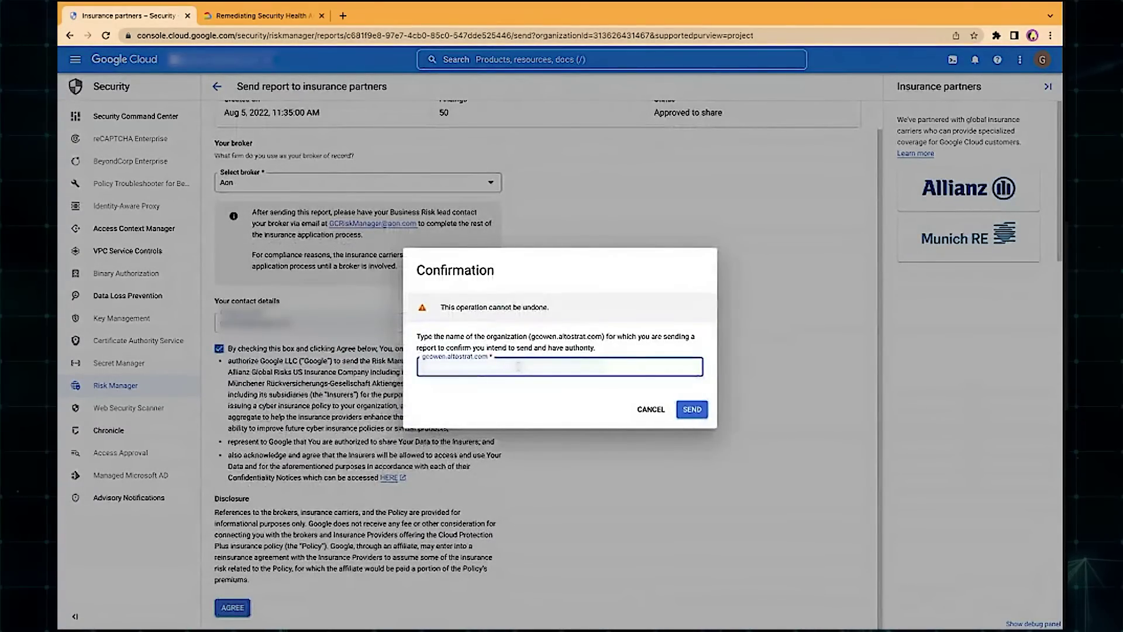